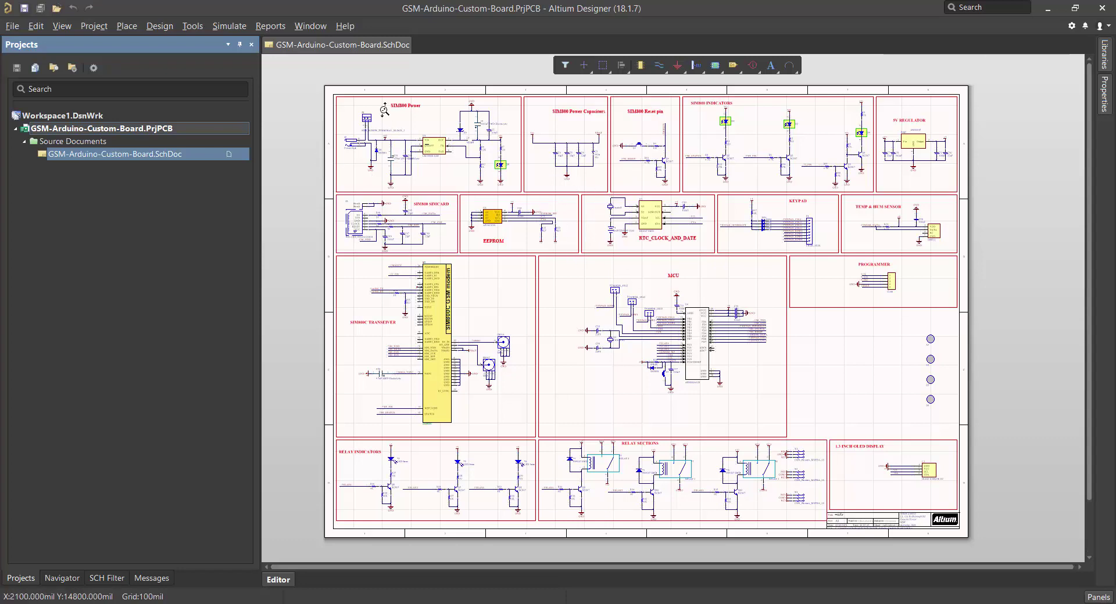
Step: Examine the SIM800 Power section of the schematic and its neighbouring power capacitor, SIM card, EEPROM and SIM800C transceiver blocks
ctrl+scroll(384, 111, up, 4)
ctrl+scroll(384, 111, up, 1)
right_drag(406, 152, 449, 260)
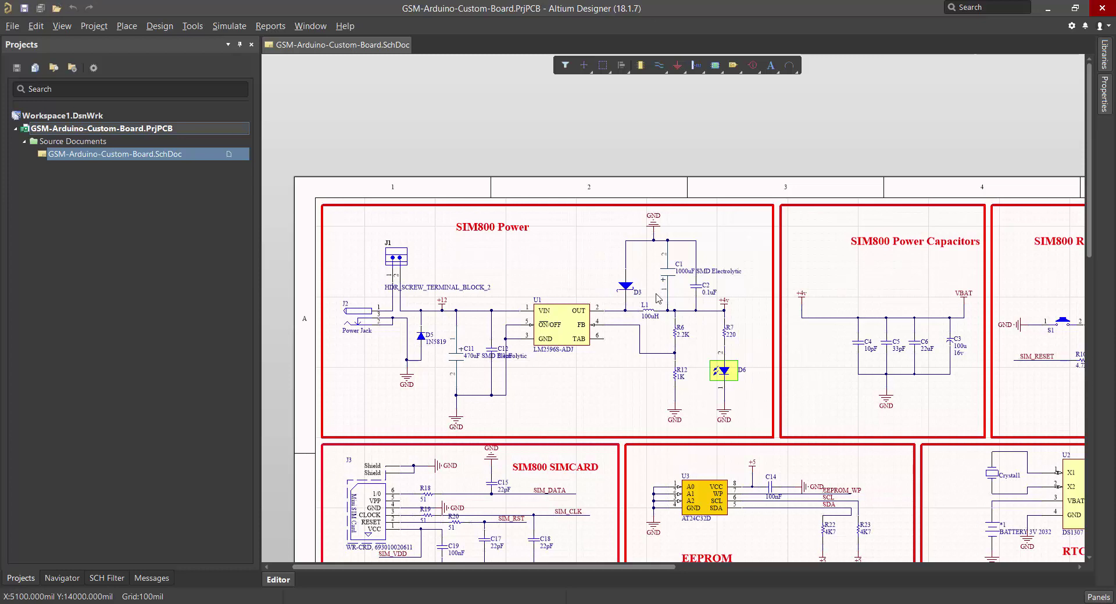
right_drag(693, 325, 688, 321)
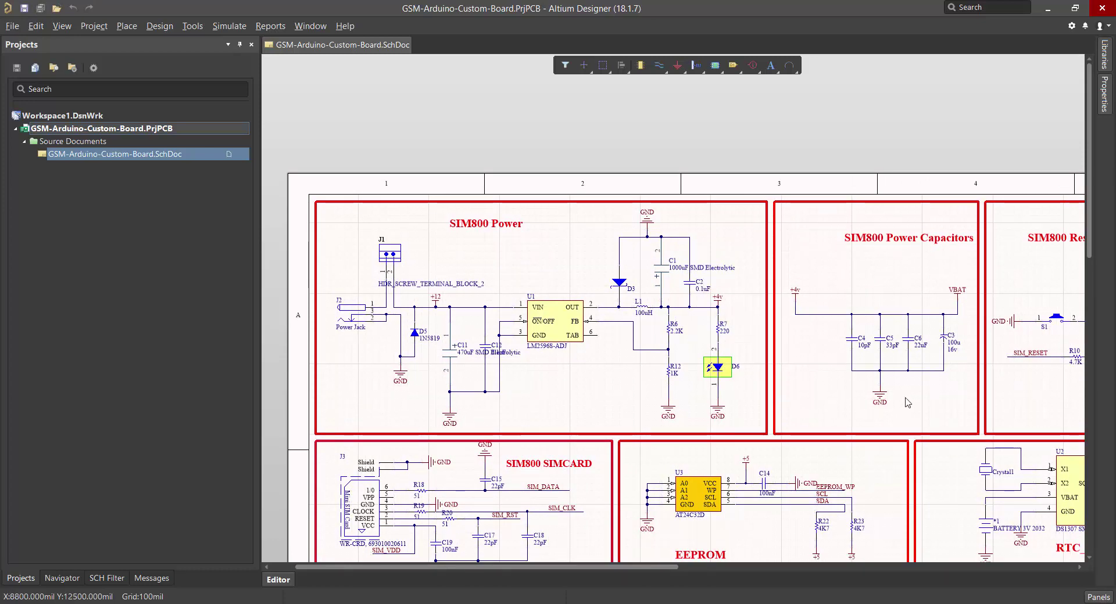
right_drag(907, 405, 860, 362)
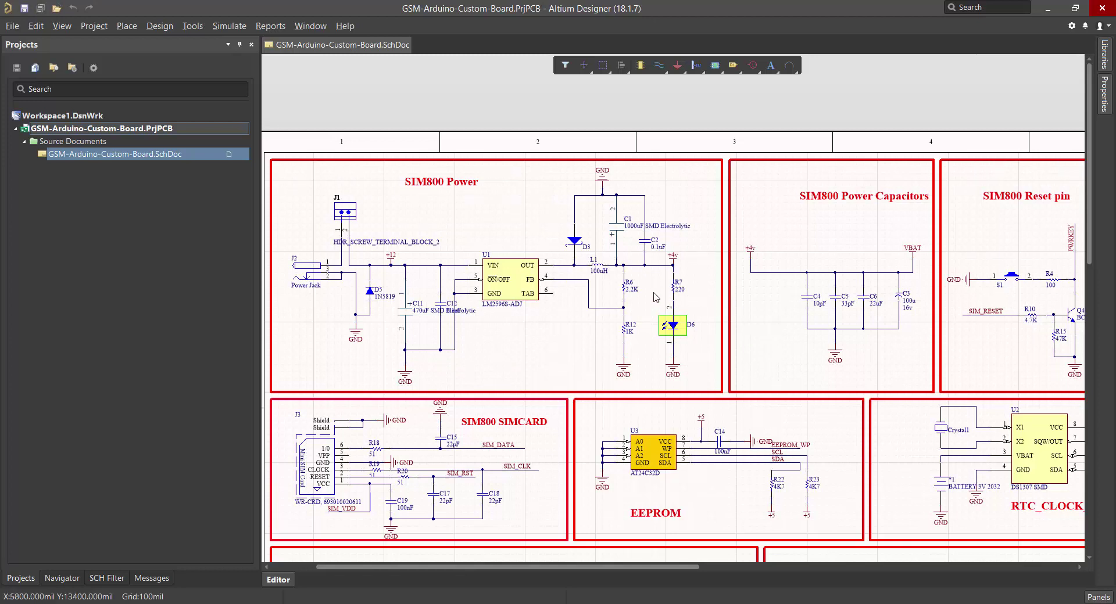
right_drag(668, 322, 670, 272)
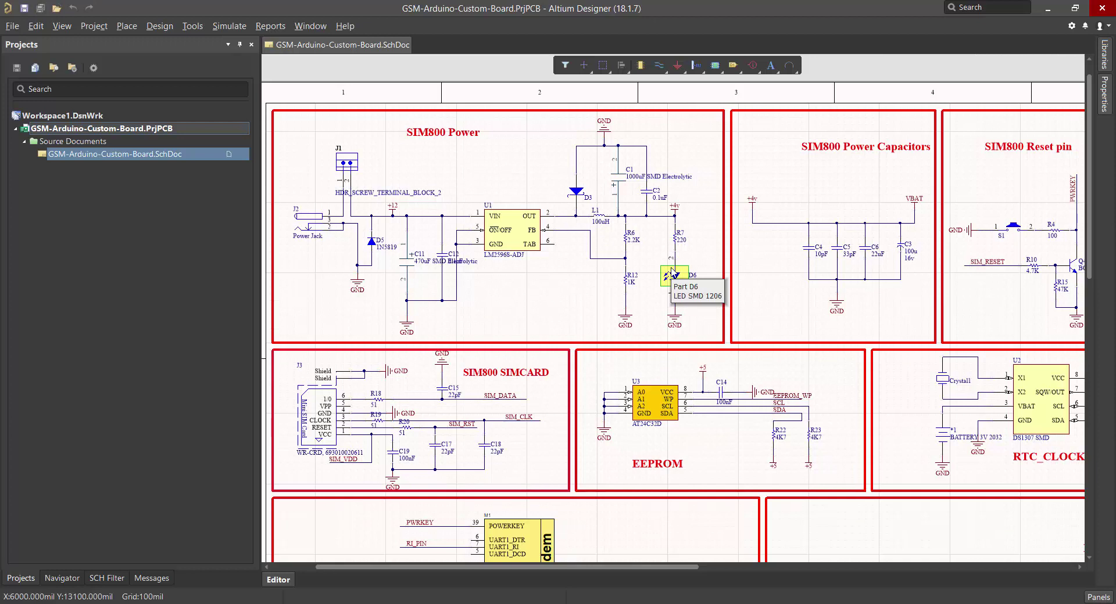
right_drag(674, 319, 733, 383)
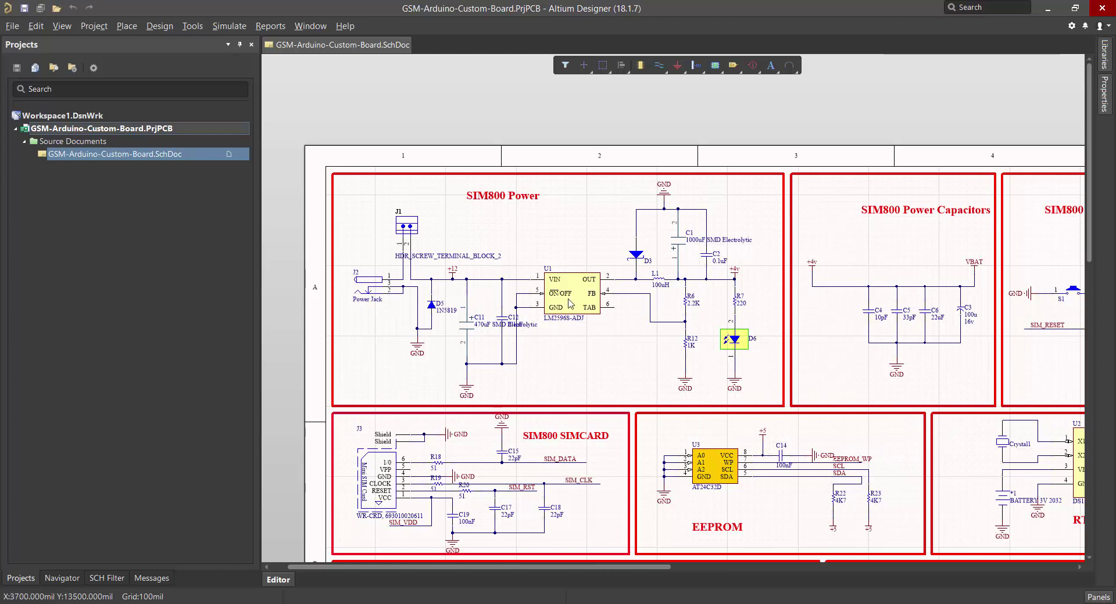
scroll(578, 468, down, 3)
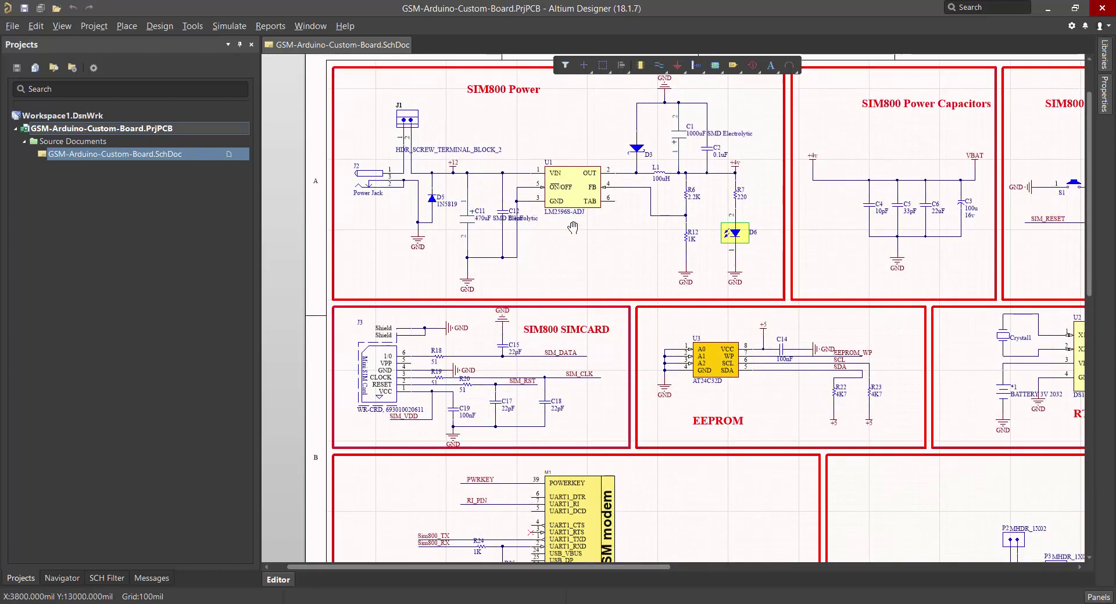
scroll(578, 468, down, 3)
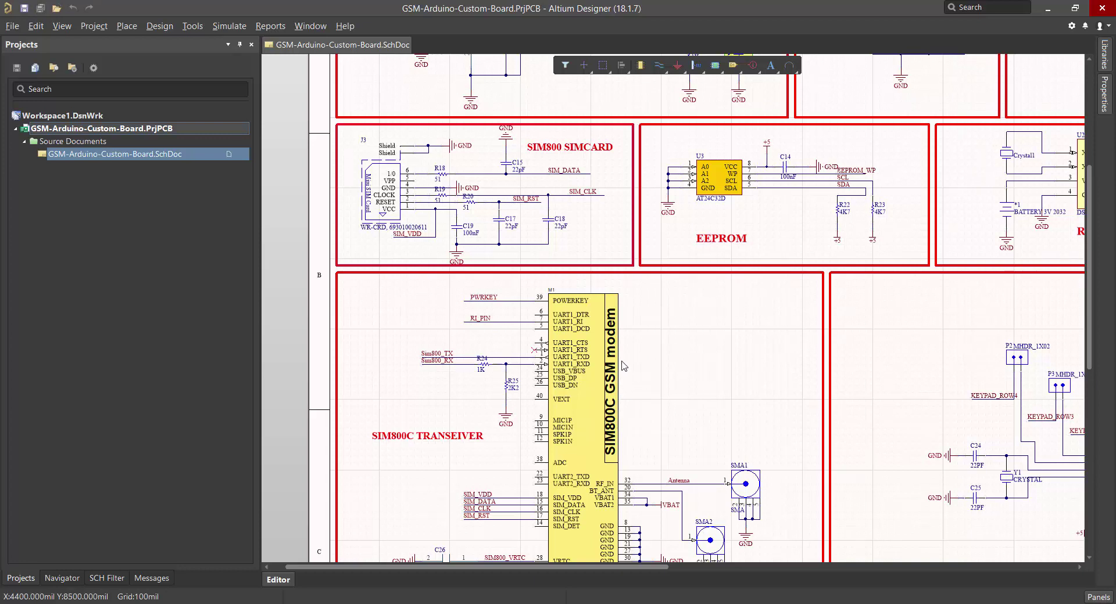
scroll(619, 291, up, 4)
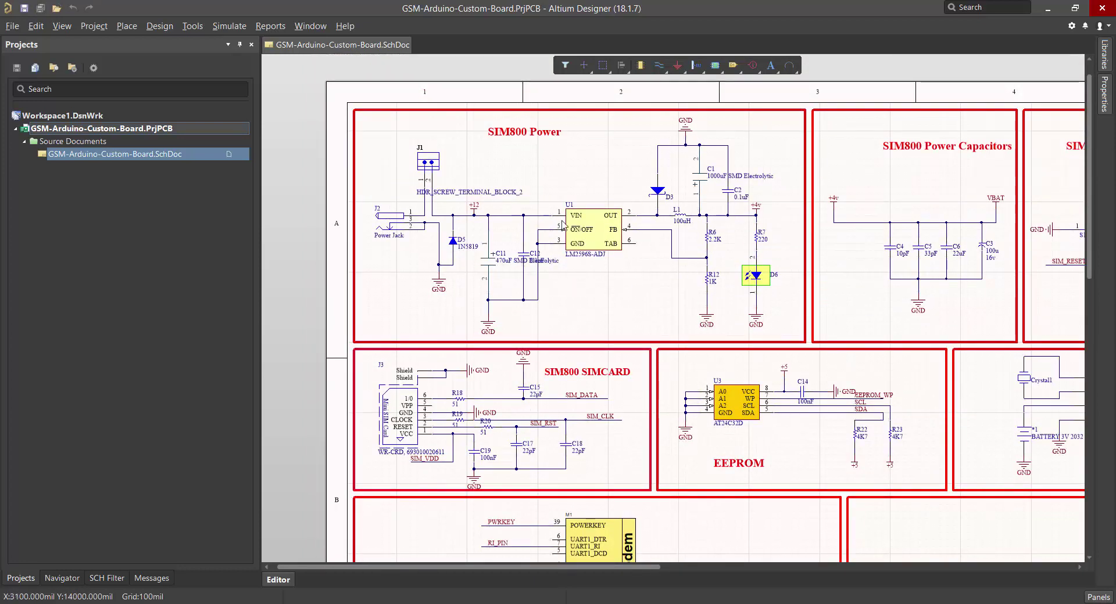
right_drag(607, 233, 611, 301)
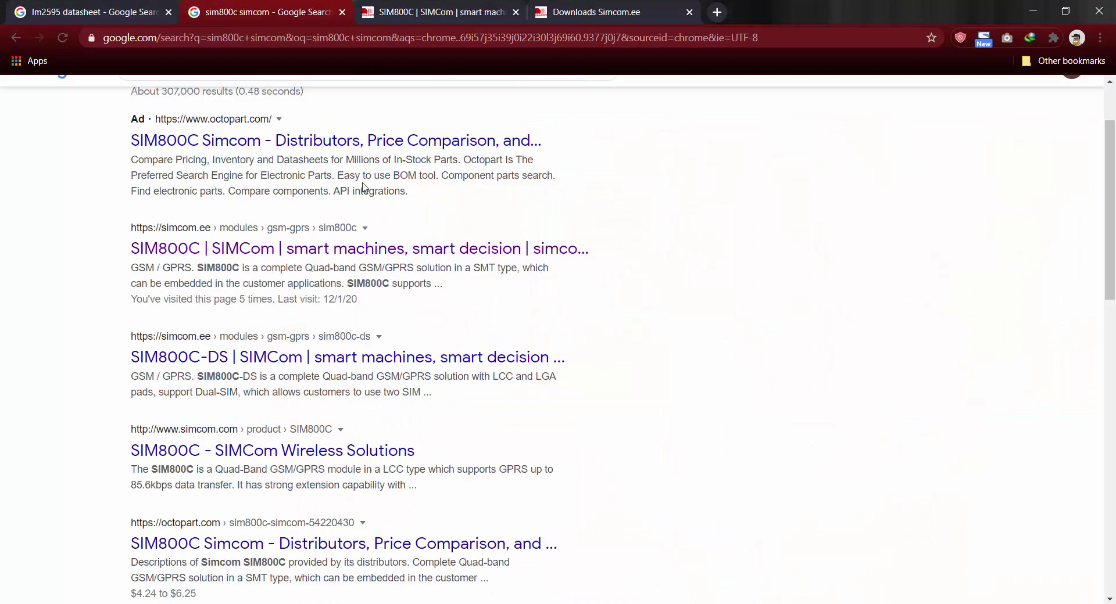
Step: Switch to Chrome and look through the Google search results for the LM2595 datasheet
click(158, 12)
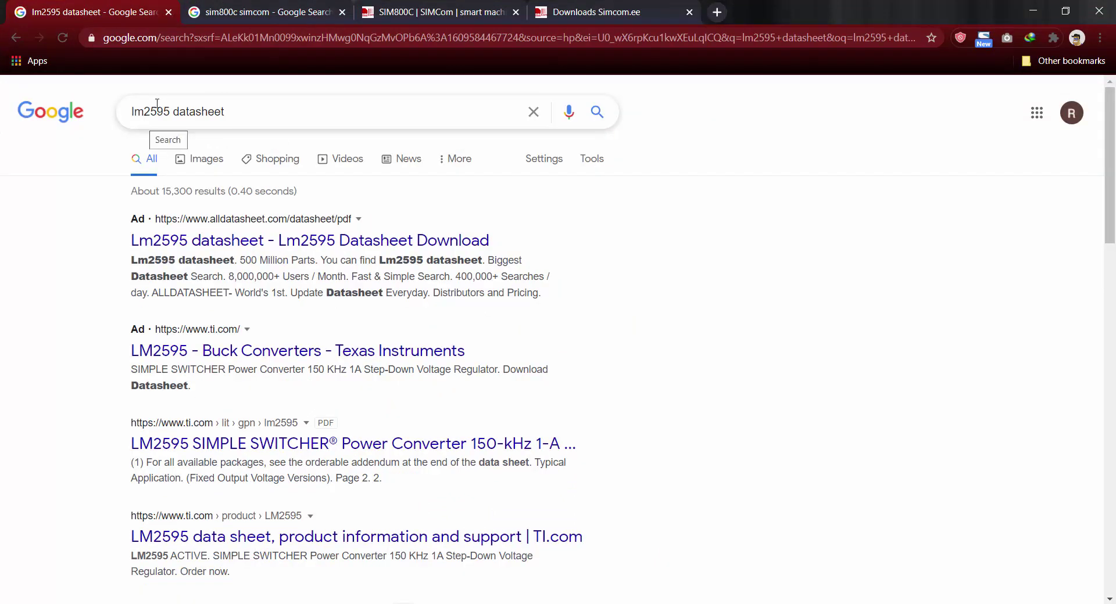
drag(239, 112, 119, 112)
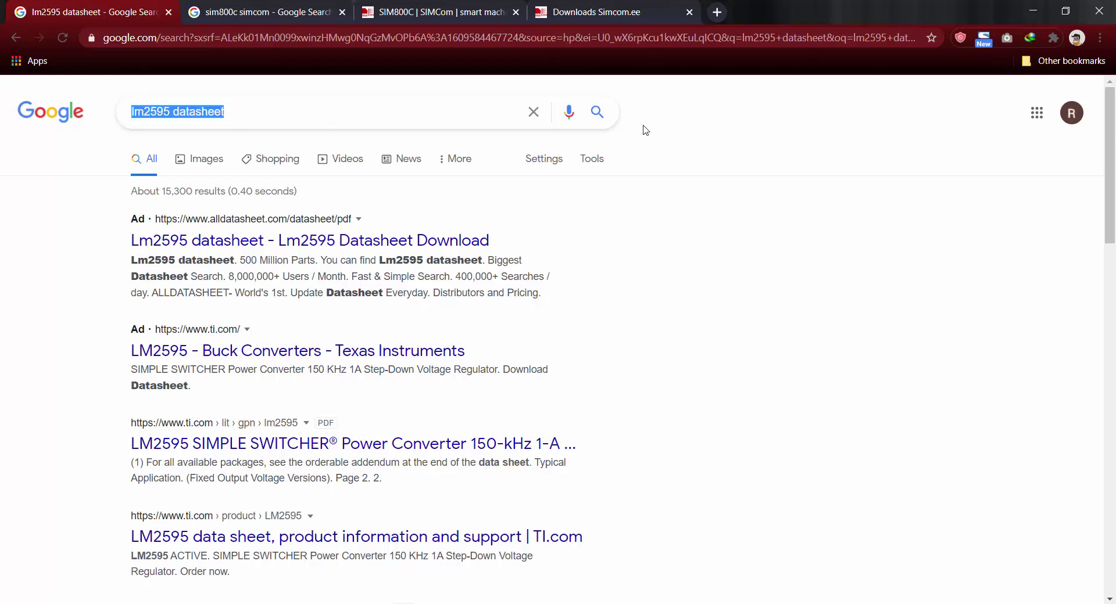
click(229, 113)
click(813, 216)
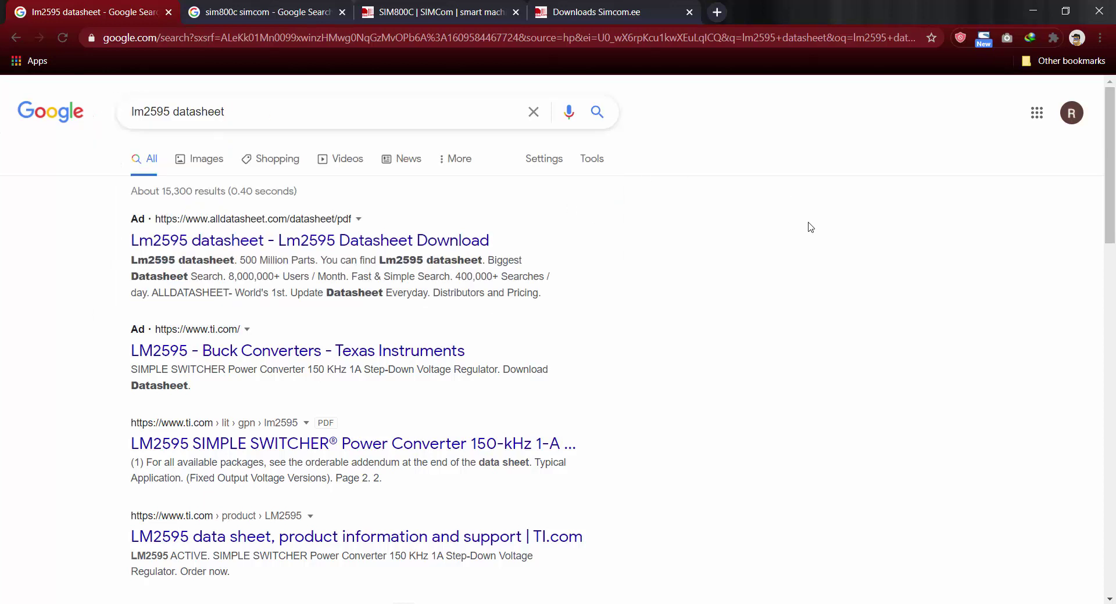
drag(1113, 210, 1114, 285)
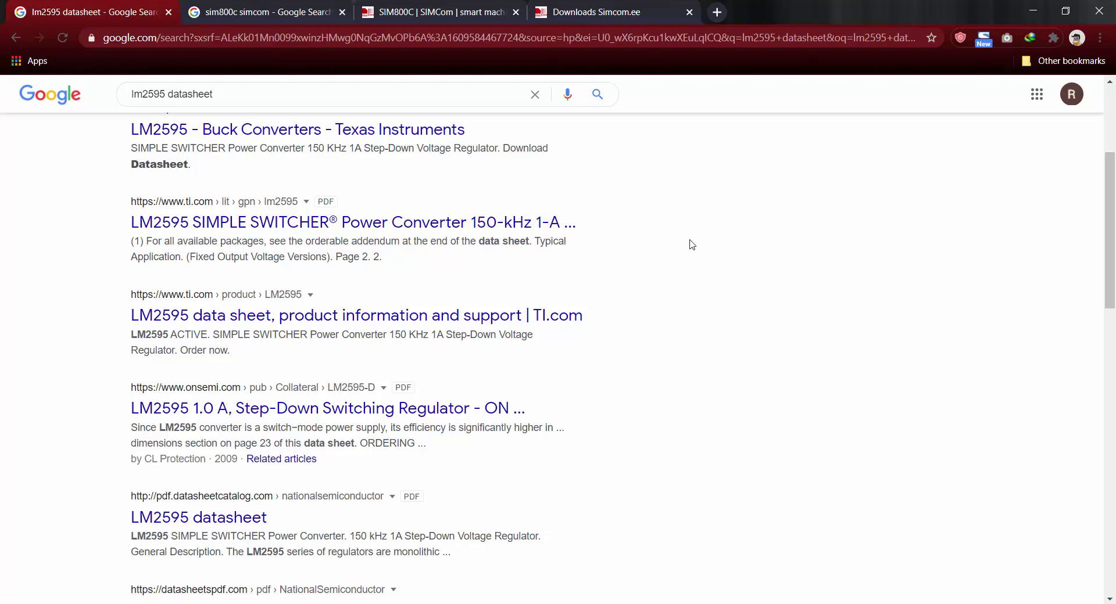
Step: Look through the Google search results for "sim800c simcom" to locate the manufacturer's SIM800C page
click(267, 12)
drag(1113, 156, 1113, 123)
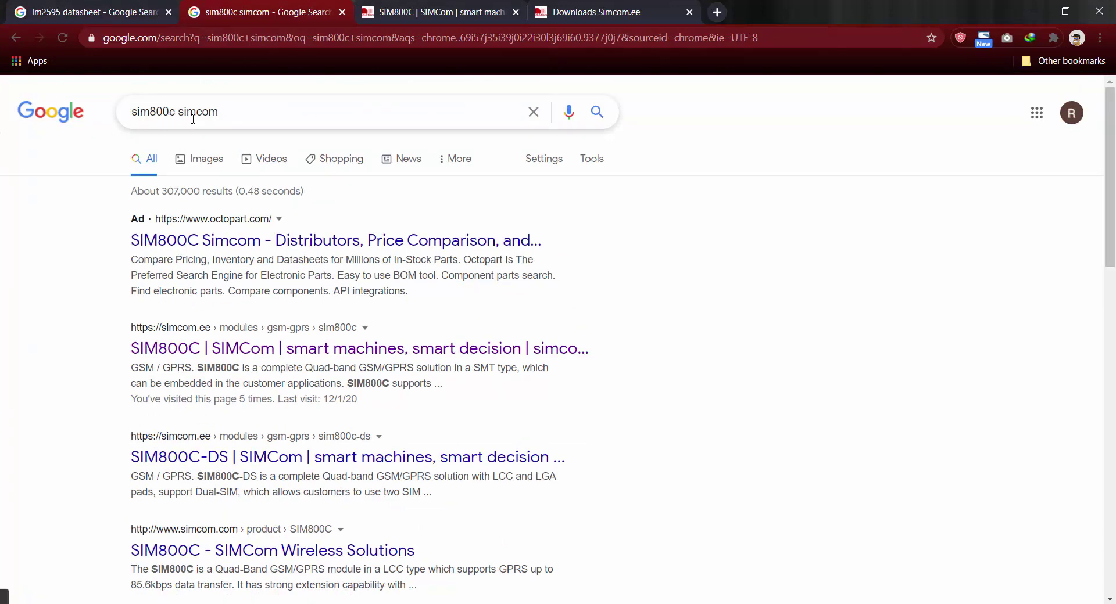
drag(241, 112, 110, 115)
click(693, 214)
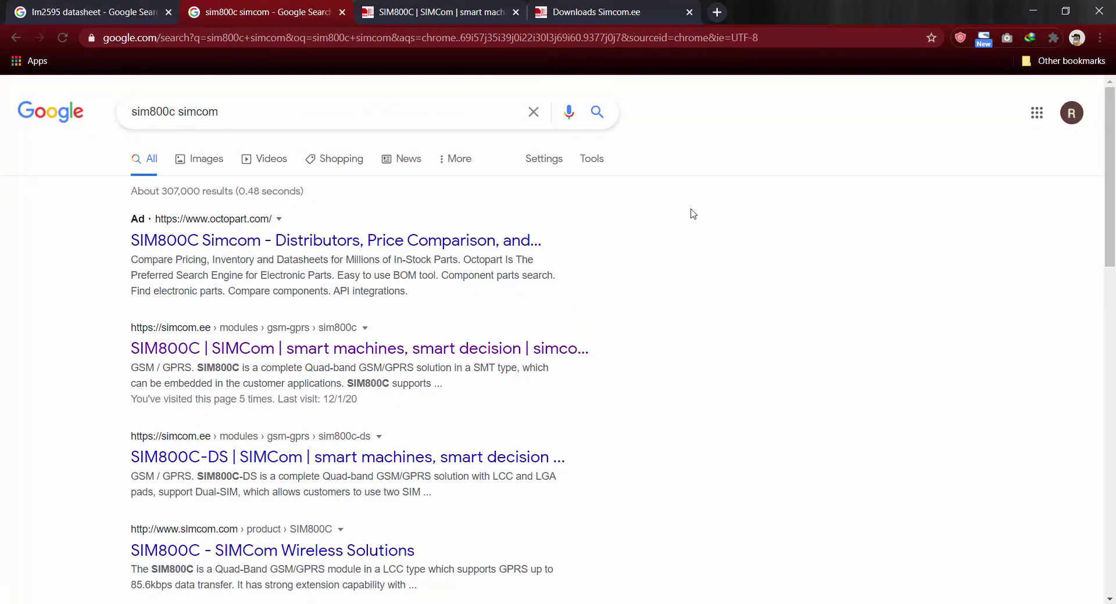
drag(1114, 215, 1114, 232)
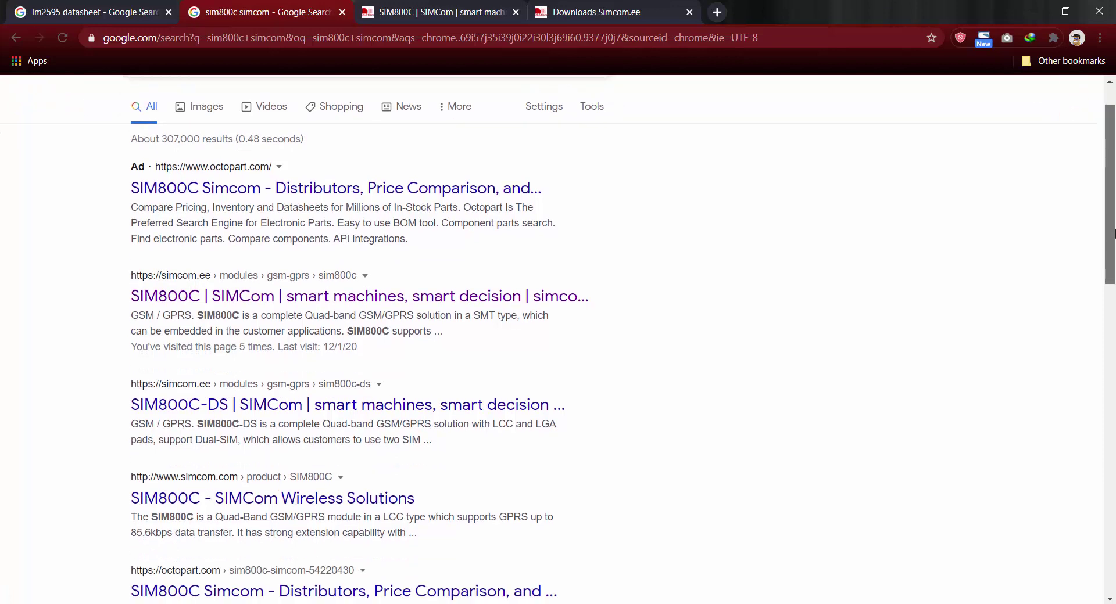
scroll(1114, 227, up, 1)
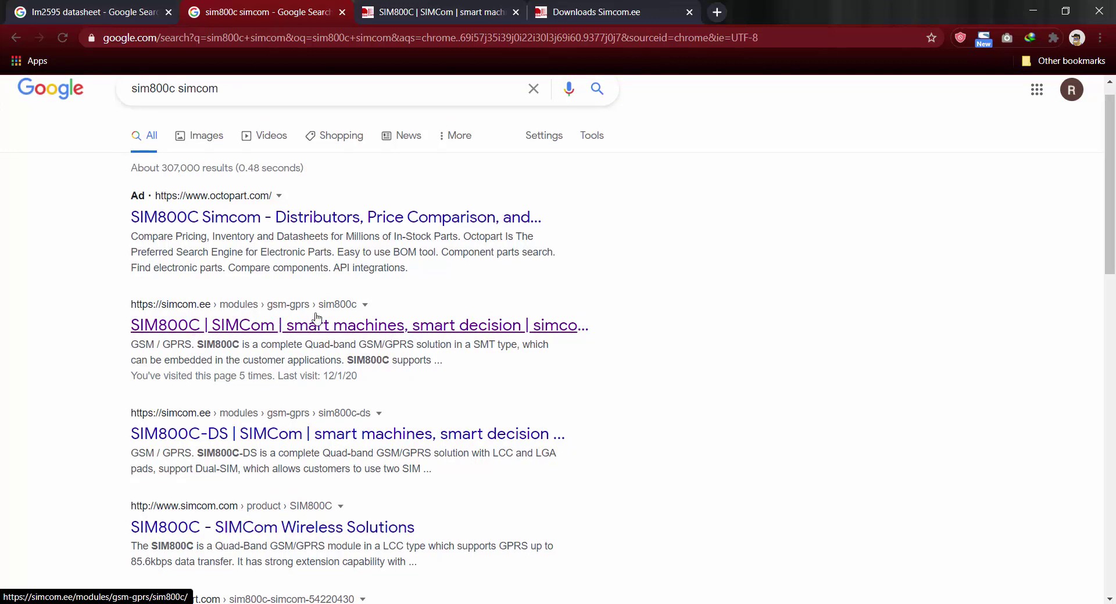
Step: Review the SIM800C product page on simcom.ee, covering its features, specifications and Downloads section
click(454, 6)
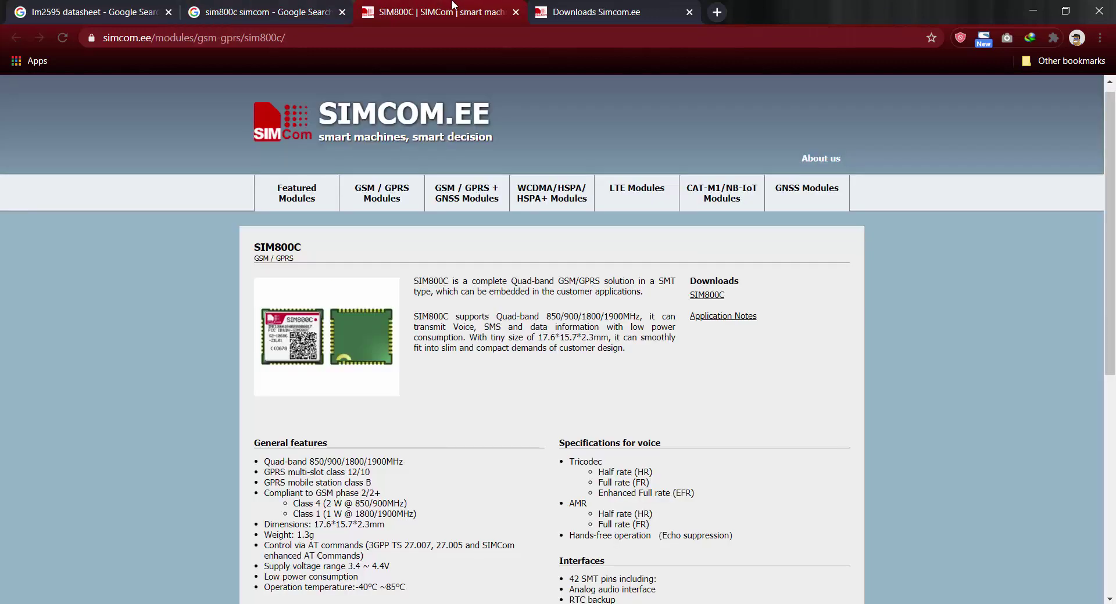
scroll(558, 348, down, 2)
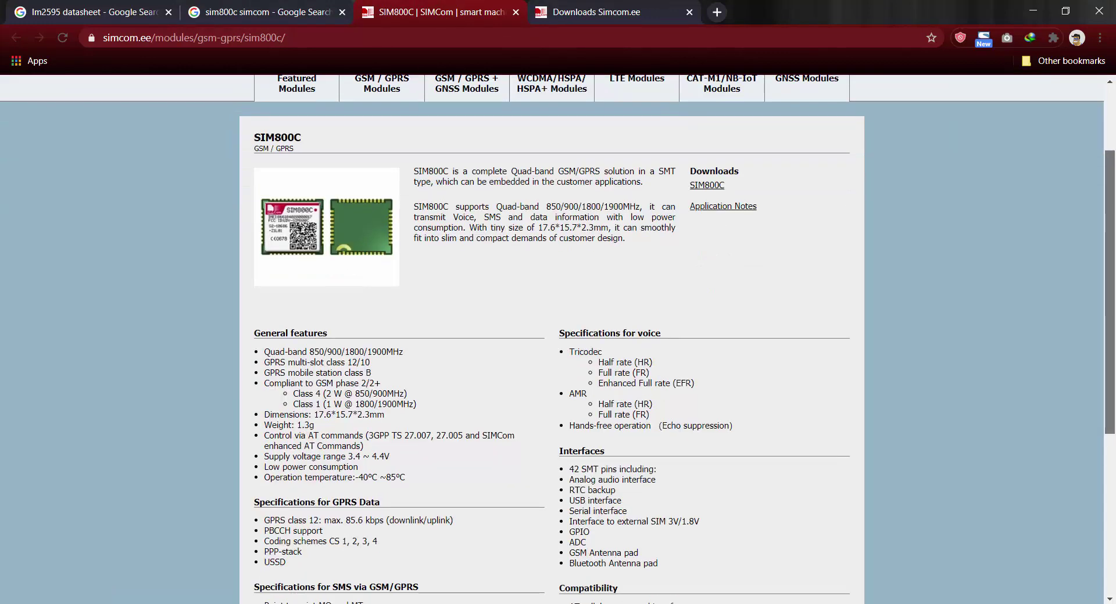
scroll(558, 340, down, 3)
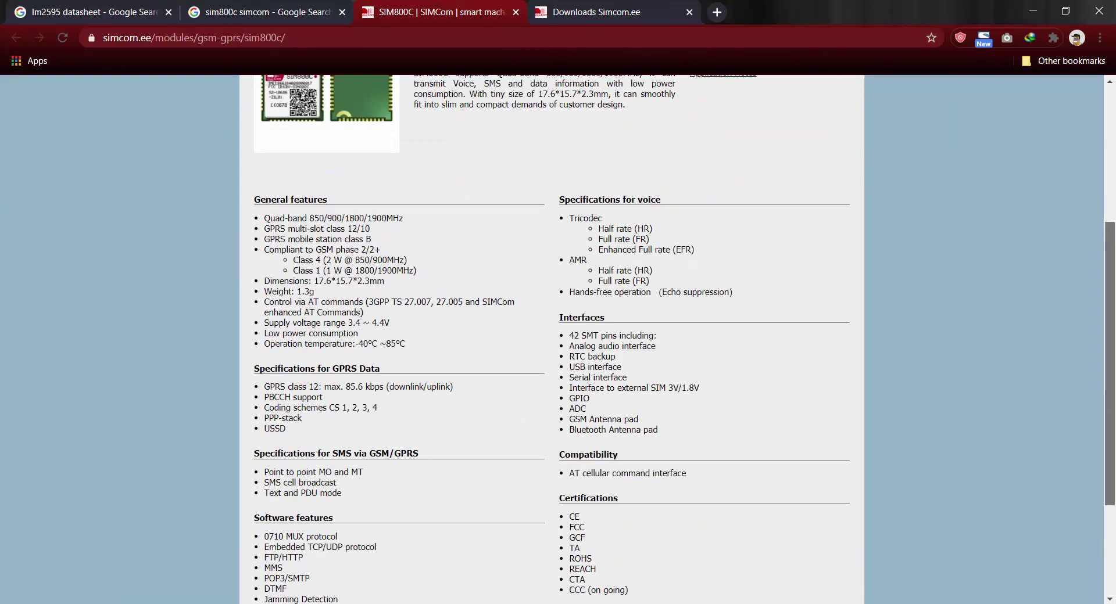
drag(1113, 246, 1098, 140)
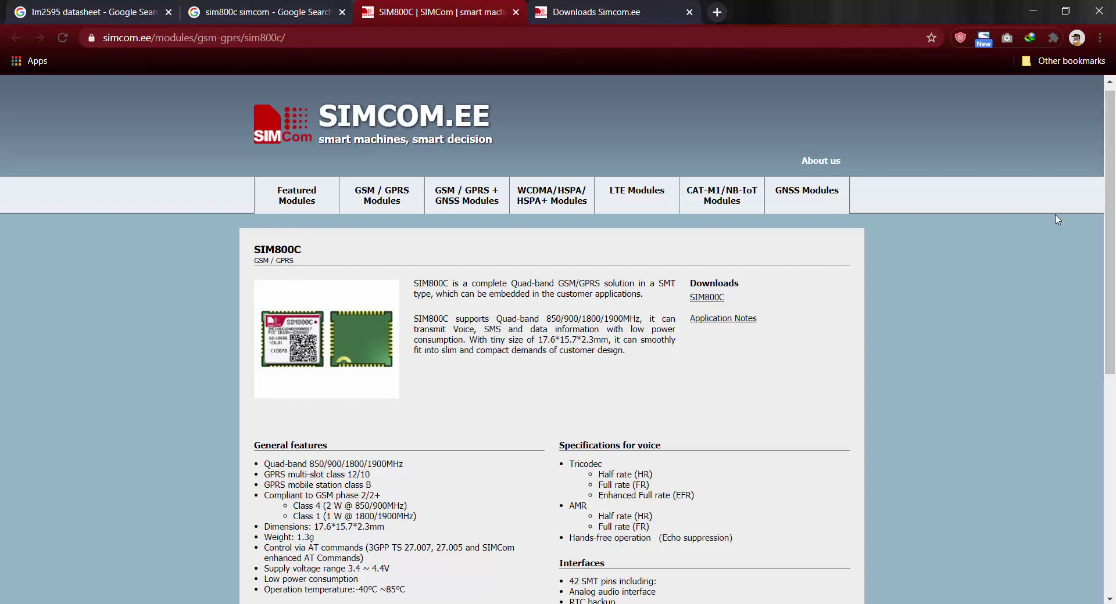
scroll(1114, 218, down, 1)
scroll(1114, 219, down, 5)
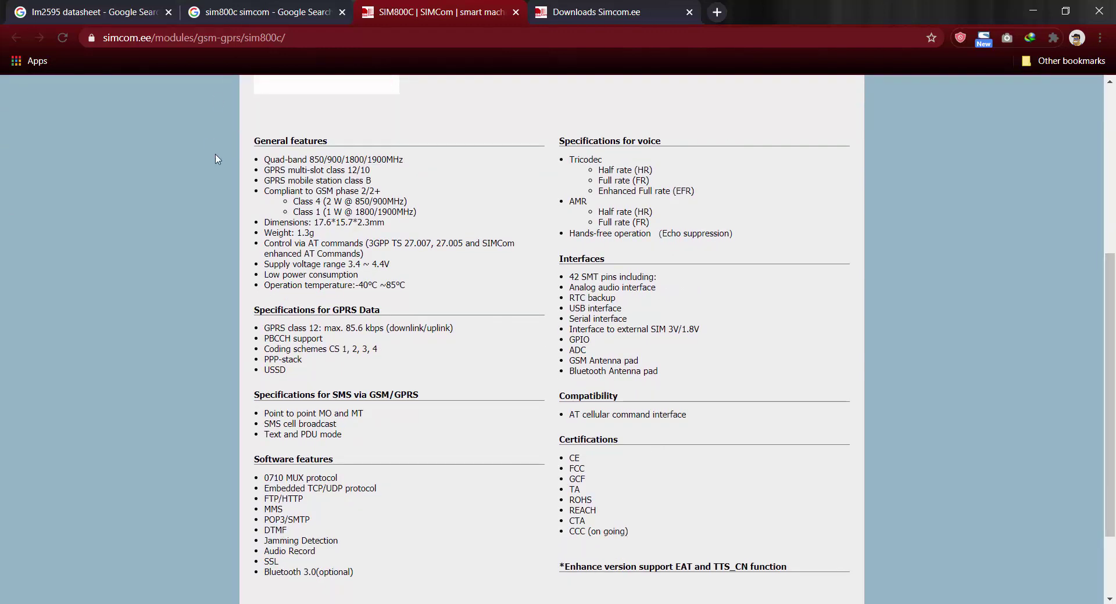
scroll(1109, 291, up, 5)
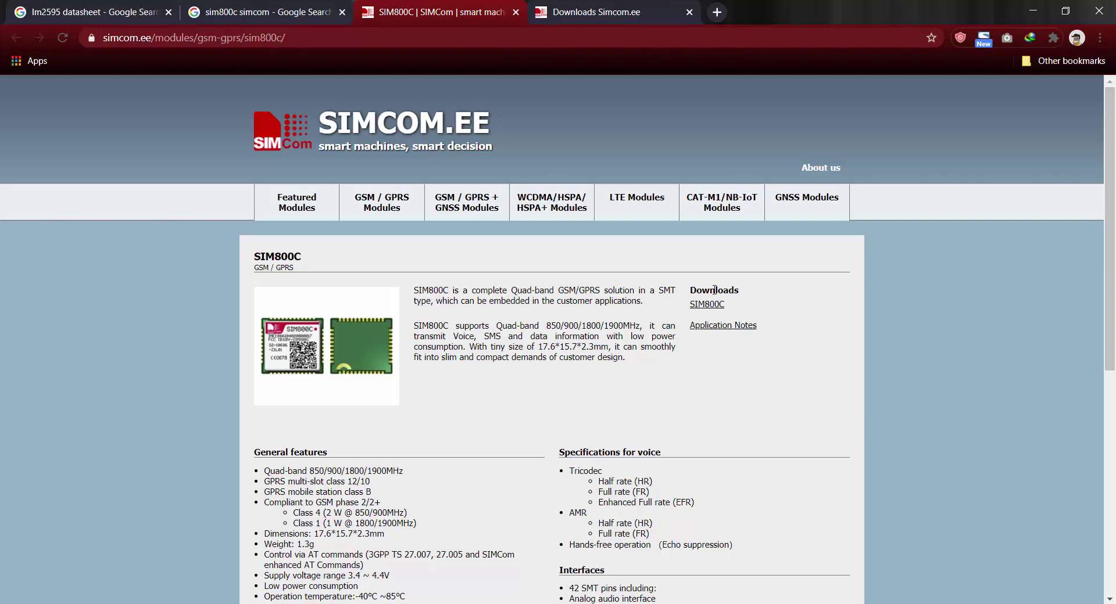
double_click(714, 289)
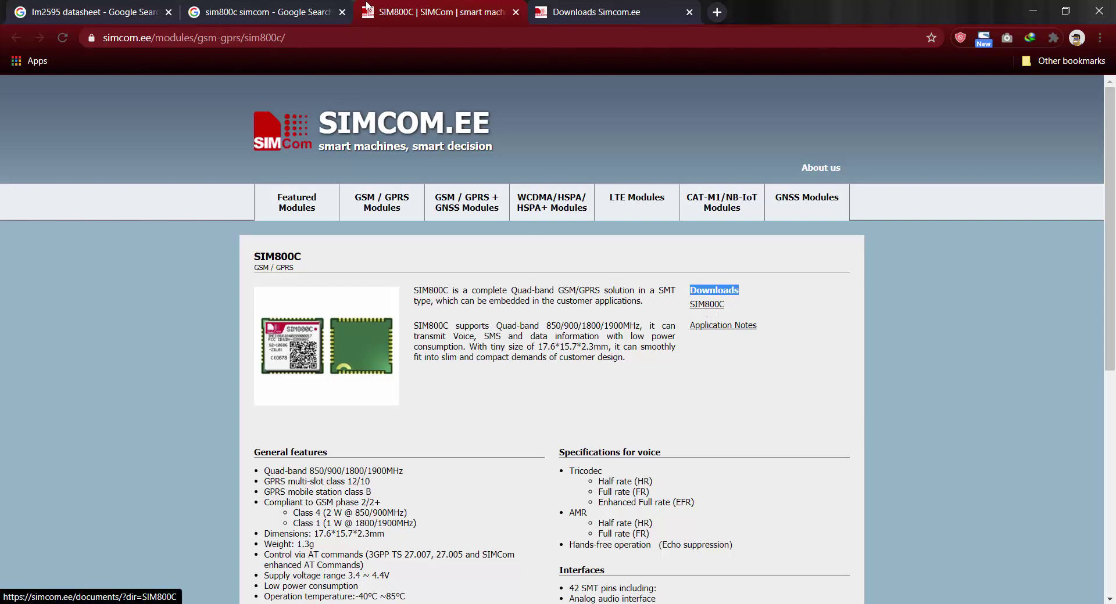
Step: Look through the SIM800C document and firmware files on the simcom.ee downloads page
click(604, 12)
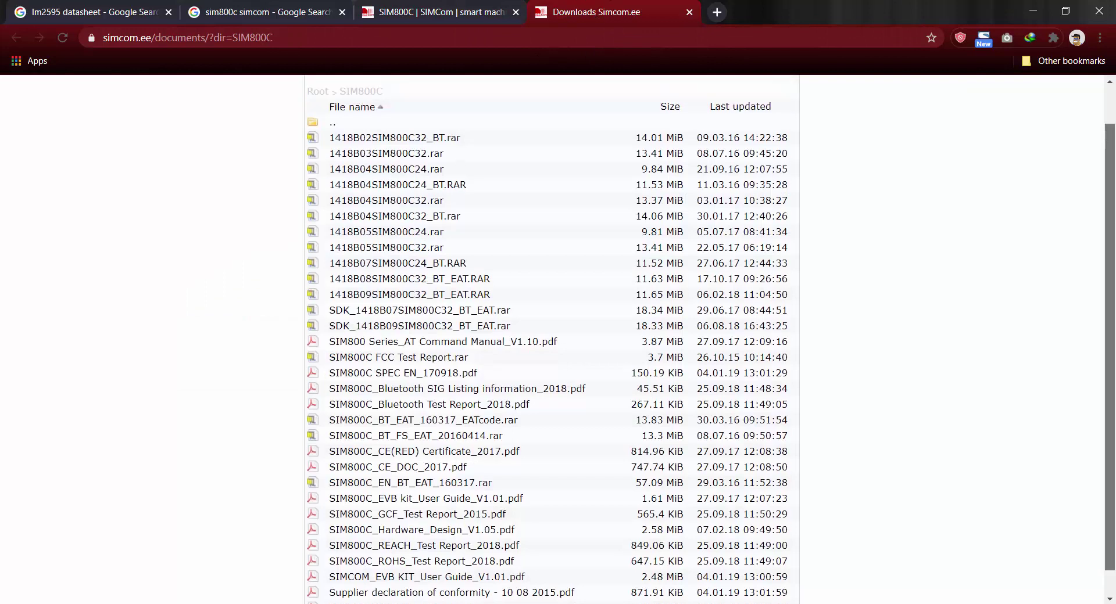
scroll(1113, 122, up, 2)
scroll(1113, 204, down, 2)
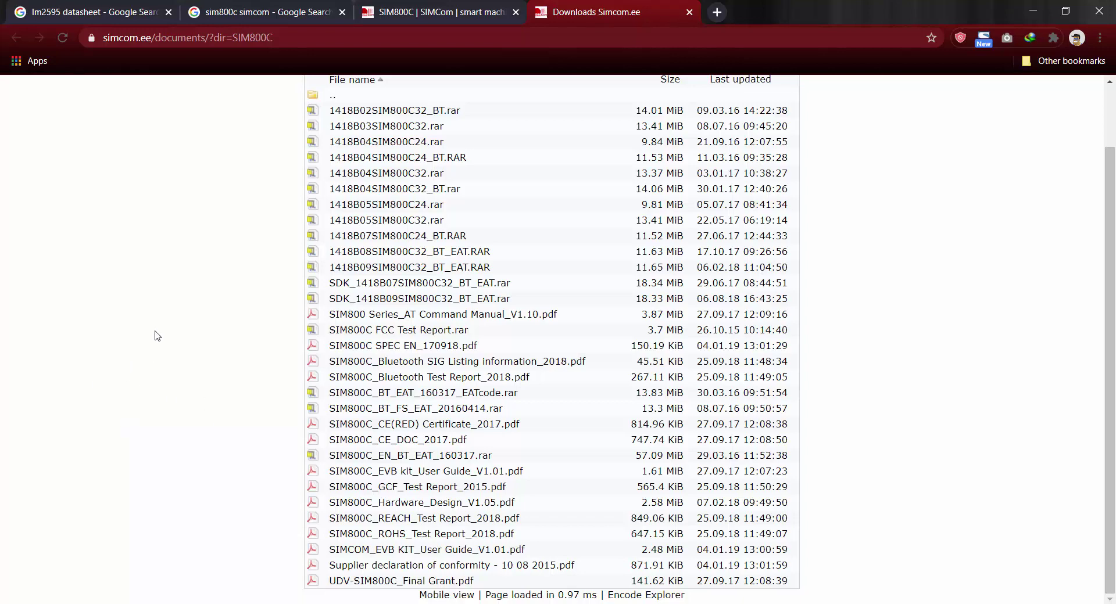
Step: Switch to SIM800C_Hardware_Design_V1.05.pdf in Edge and browse its table of contents to the Application Interface chapter
click(125, 603)
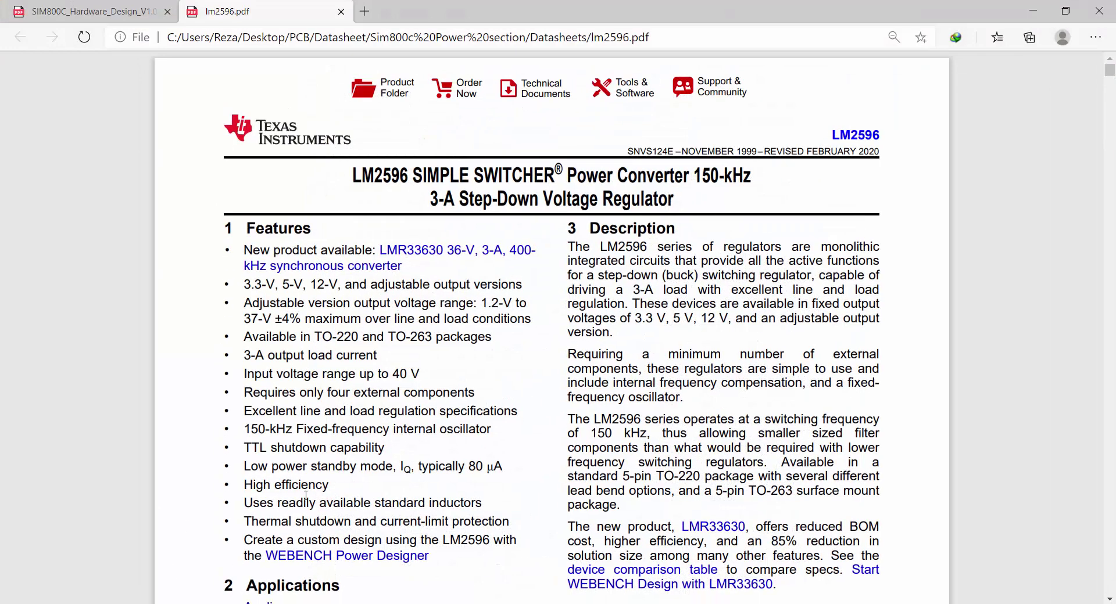
click(70, 11)
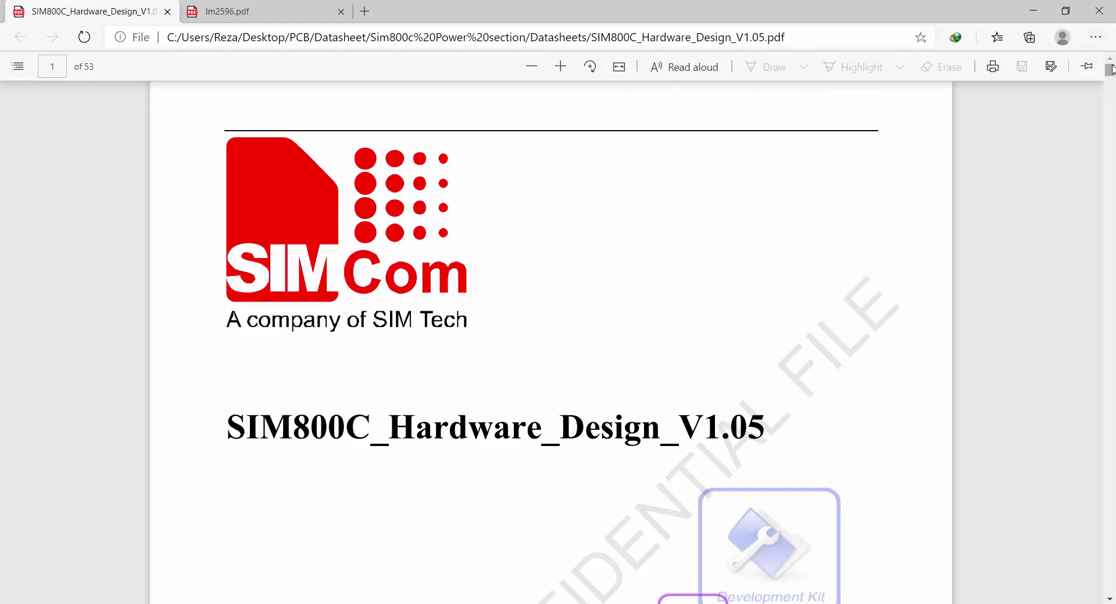
drag(1111, 68, 1111, 99)
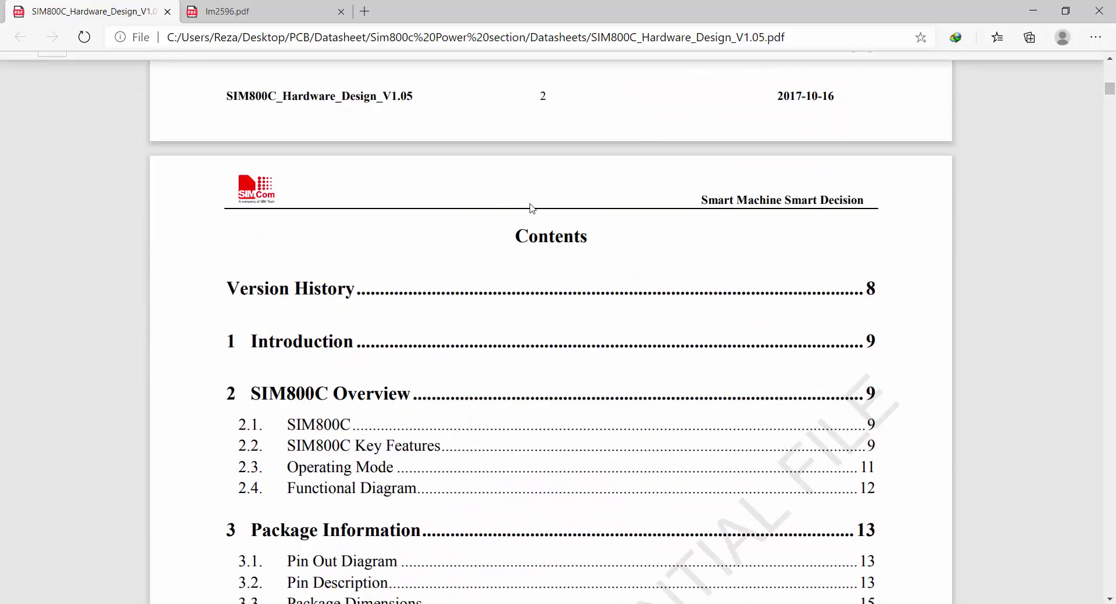
drag(514, 237, 608, 239)
click(503, 193)
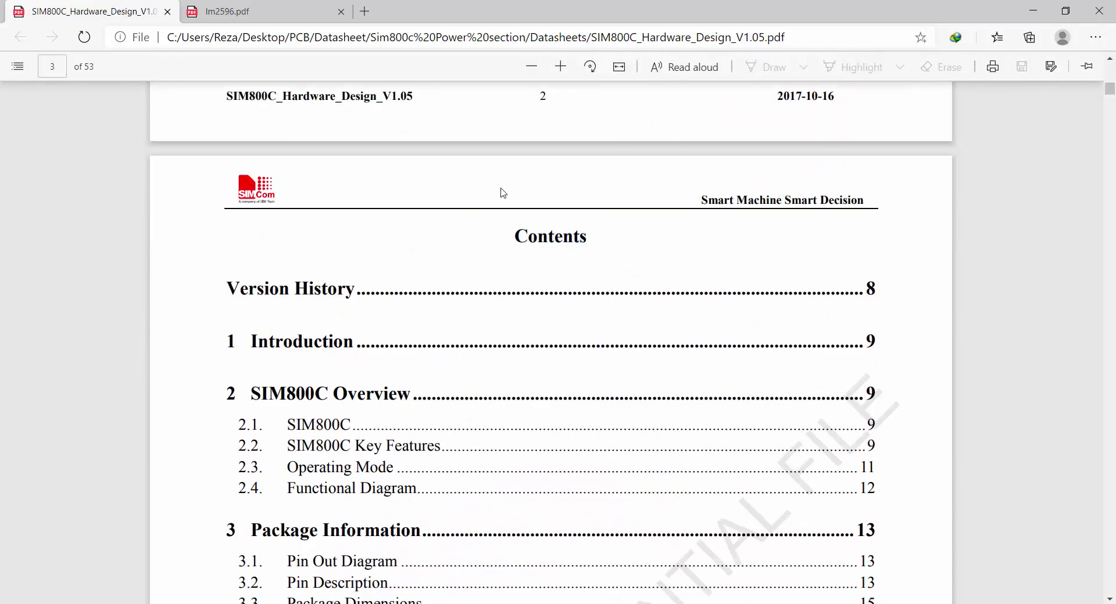
drag(1111, 93, 1112, 96)
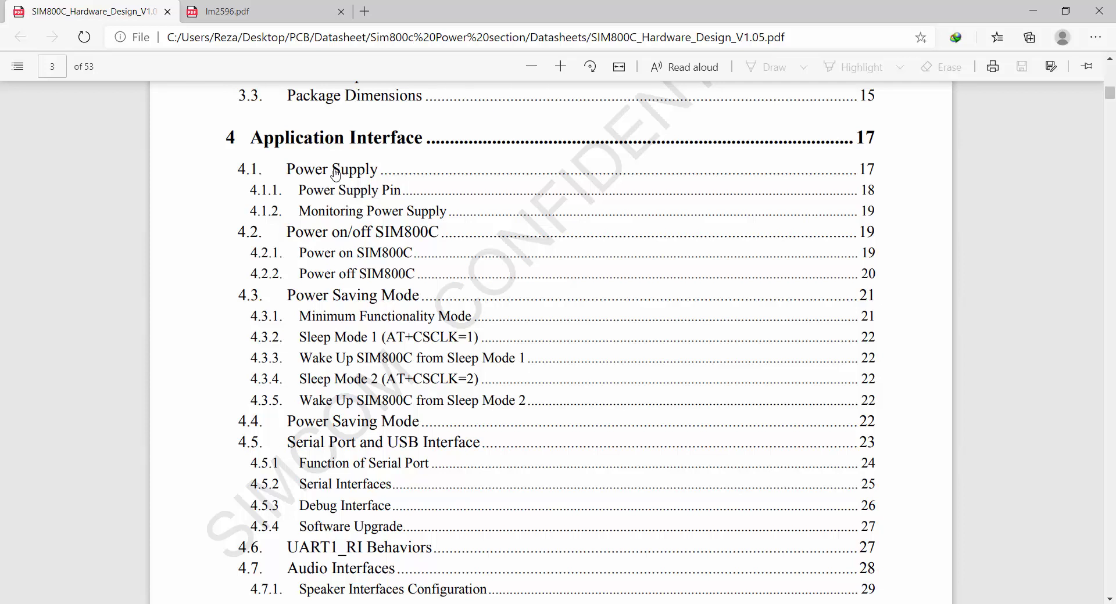
Step: Go to section 4.1 Power Supply and read the supply voltage requirements and the VBAT input reference circuit
click(335, 173)
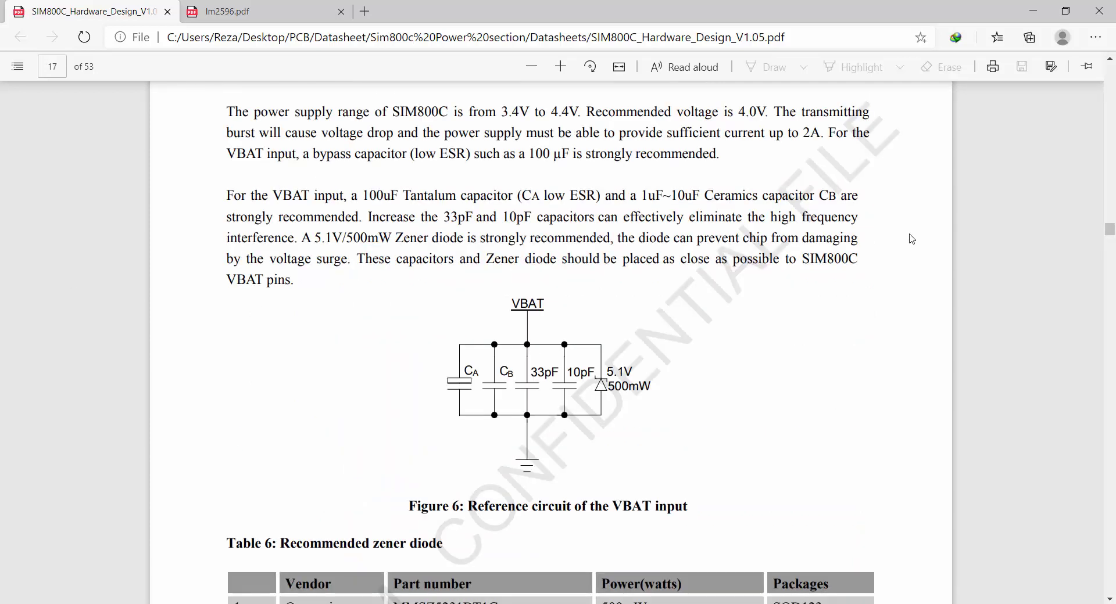
scroll(872, 239, up, 2)
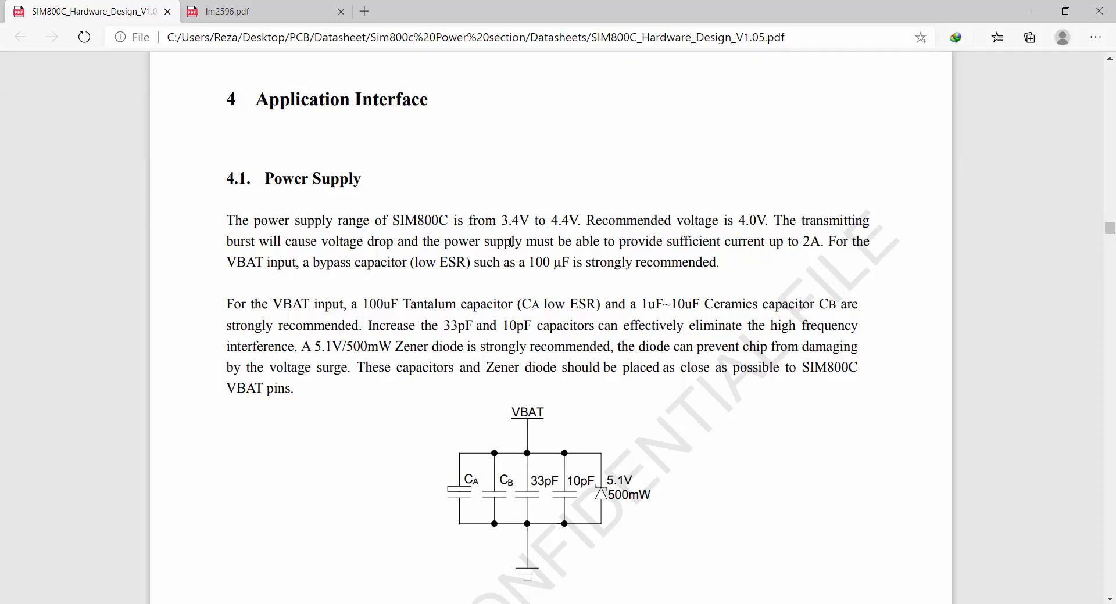
drag(501, 221, 567, 220)
scroll(547, 251, down, 6)
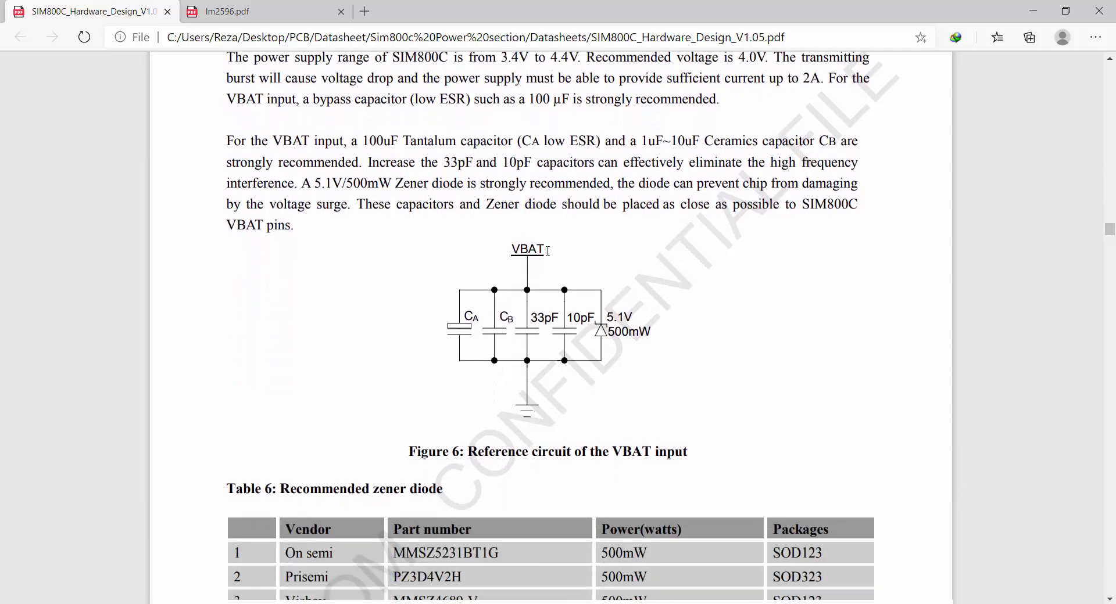